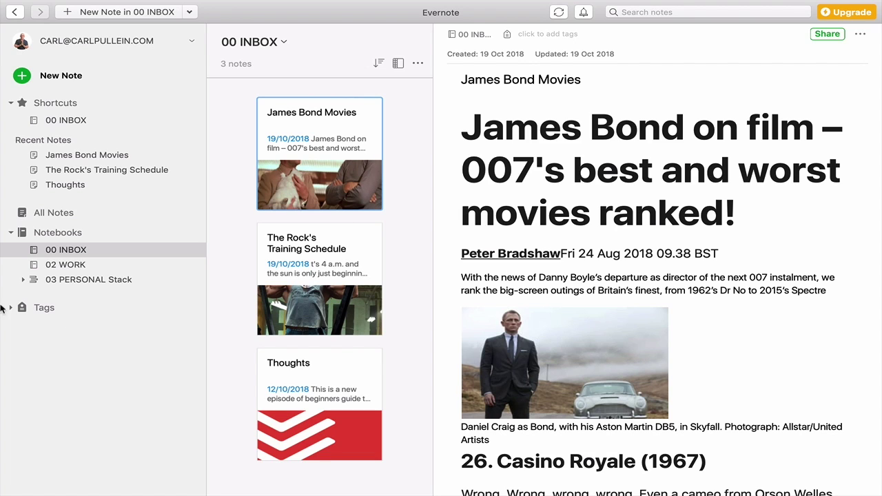
Step: Open the Tags page from the sidebar to see the overview of all tags
{"action": "left_click", "coordinate": [44, 309]}
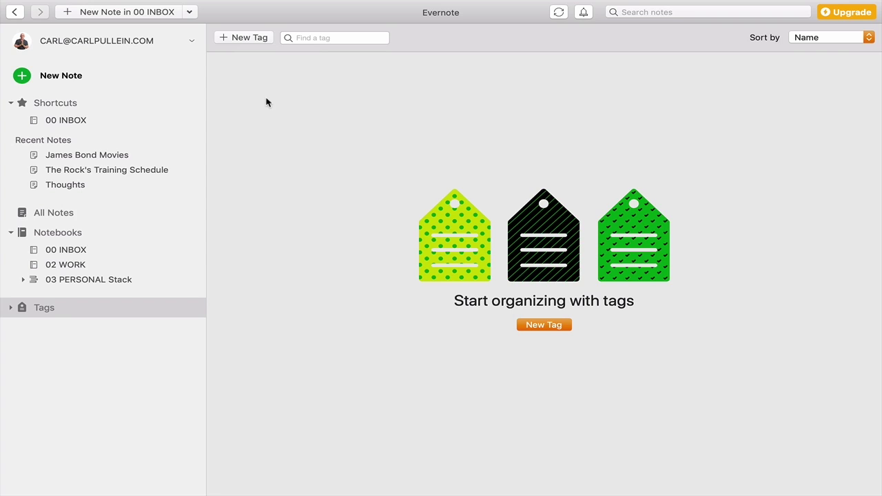
{"action": "left_click", "coordinate": [248, 39]}
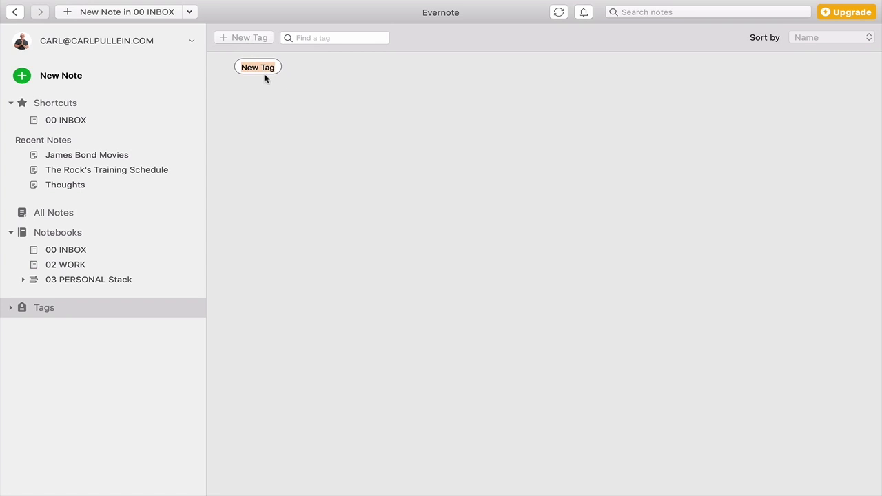
{"action": "key", "text": "Return"}
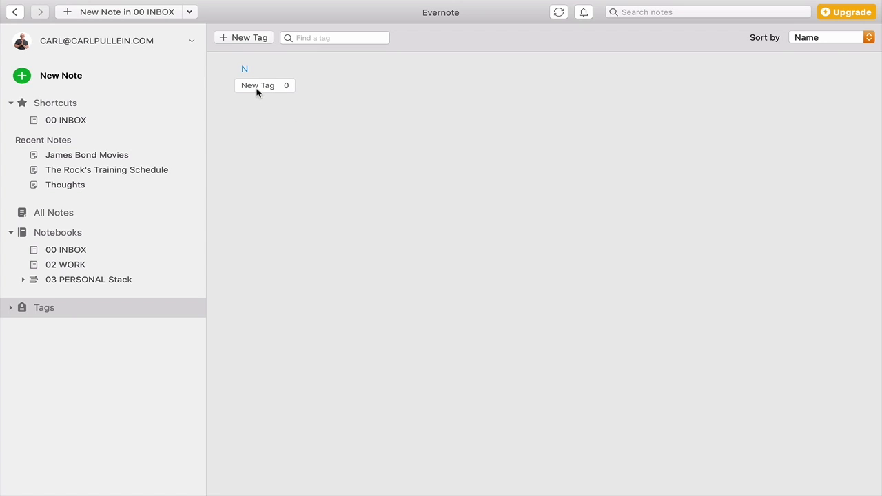
{"action": "right_click", "coordinate": [257, 92]}
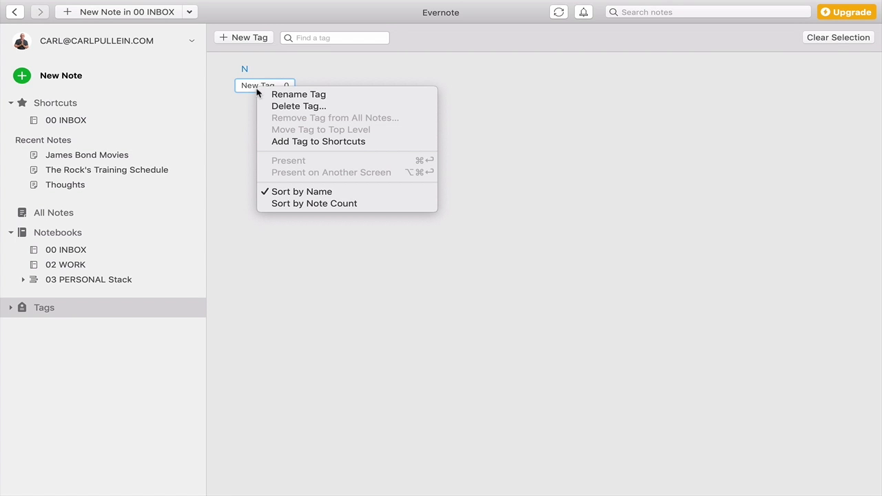
{"action": "left_click", "coordinate": [286, 106]}
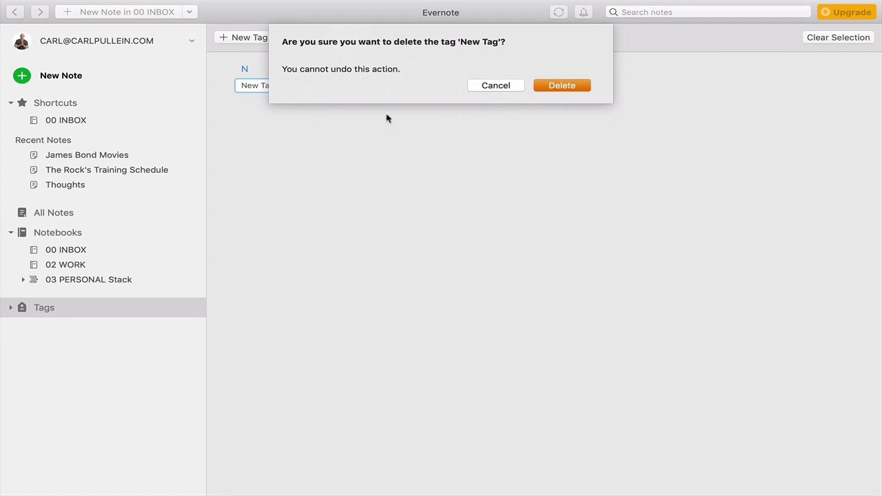
{"action": "left_click", "coordinate": [562, 85]}
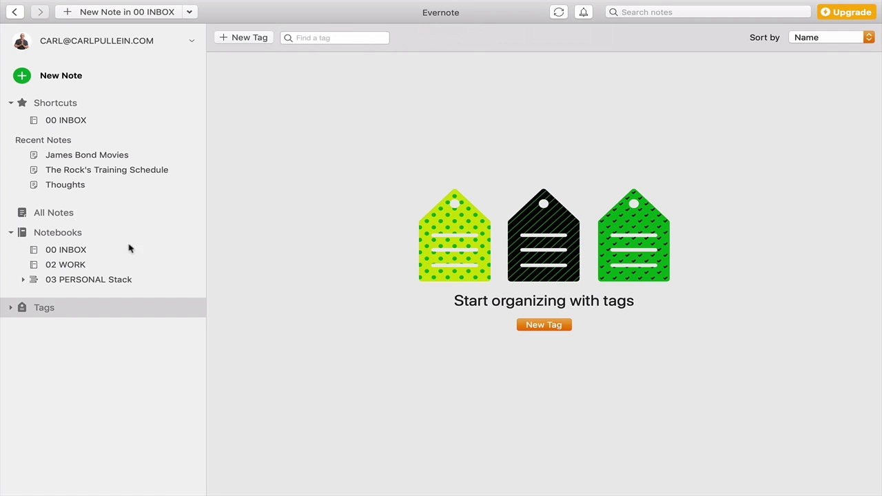
{"action": "left_click", "coordinate": [73, 156]}
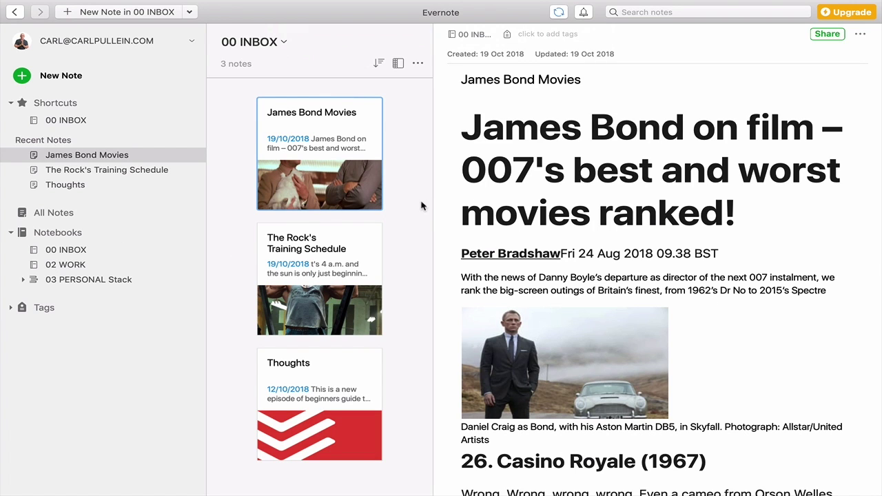
Step: Widen the James Bond Movies reading pane and scroll through the article
{"action": "left_click_drag", "start_coordinate": [430, 203], "coordinate": [388, 200]}
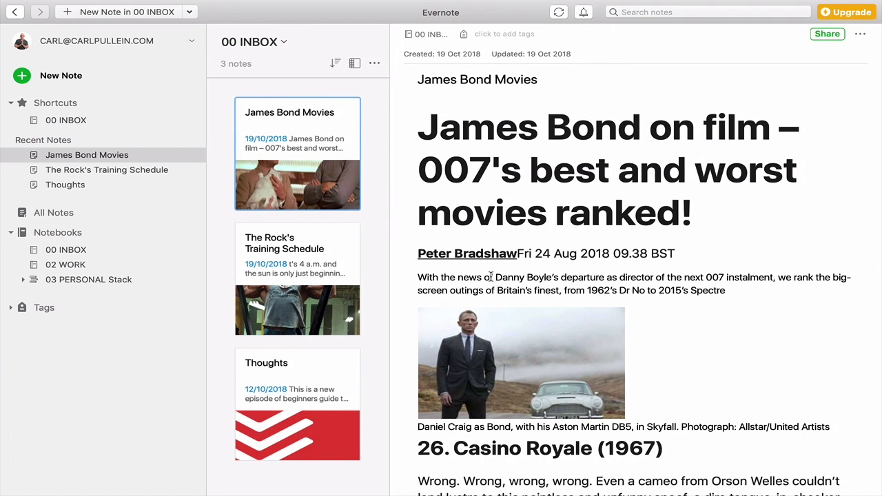
{"action": "scroll", "coordinate": [491, 277], "scroll_direction": "down", "scroll_amount": 10}
{"action": "scroll", "coordinate": [490, 277], "scroll_direction": "down", "scroll_amount": 5}
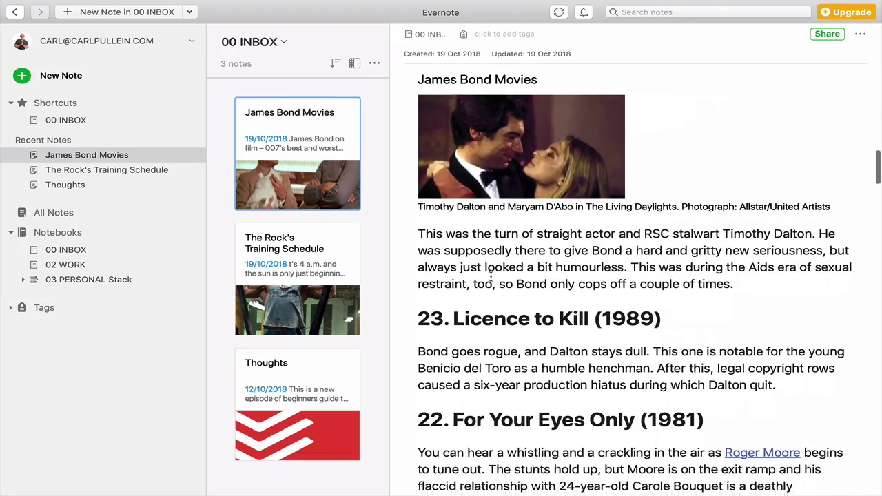
{"action": "scroll", "coordinate": [490, 277], "scroll_direction": "down", "scroll_amount": 15}
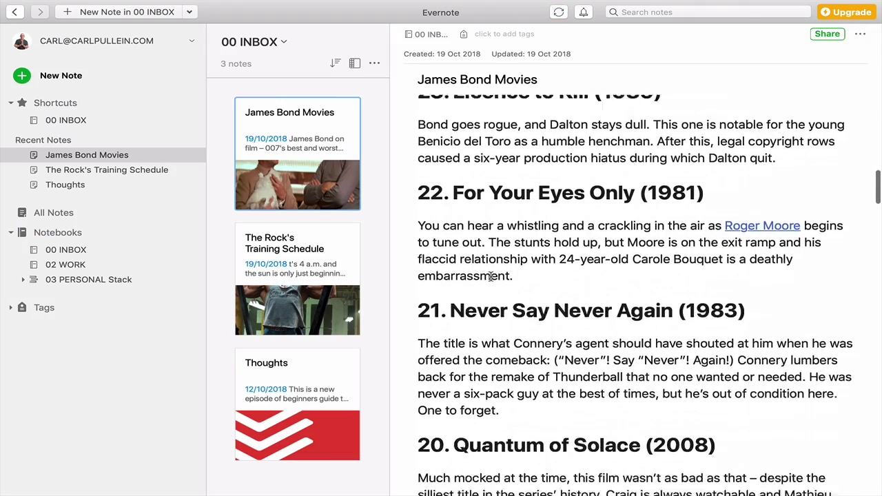
{"action": "scroll", "coordinate": [490, 277], "scroll_direction": "down", "scroll_amount": 15}
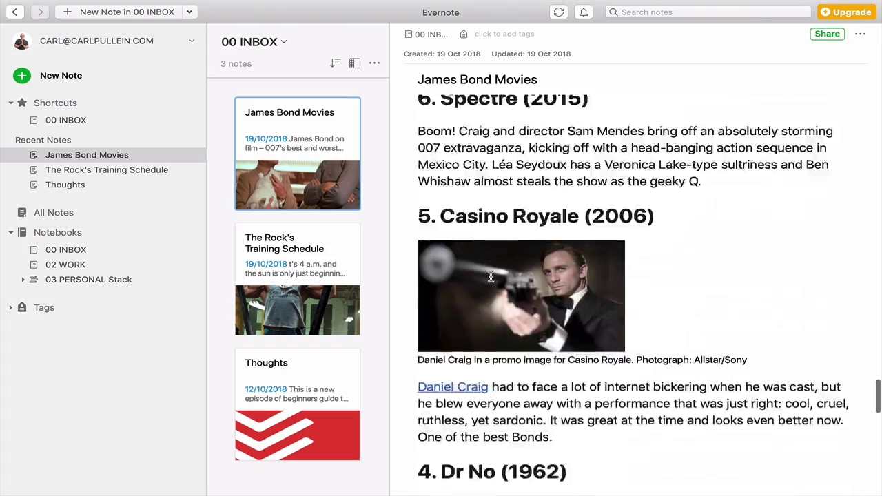
{"action": "scroll", "coordinate": [490, 276], "scroll_direction": "down", "scroll_amount": 15}
{"action": "scroll", "coordinate": [491, 276], "scroll_direction": "up", "scroll_amount": 5}
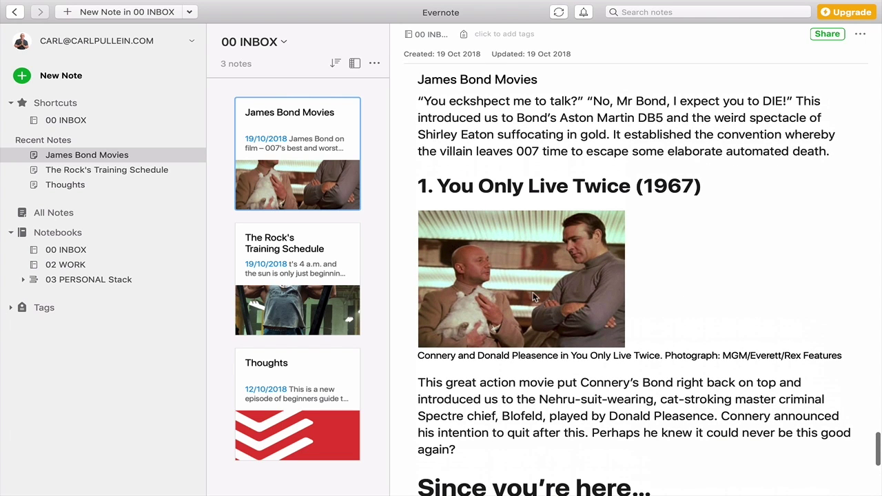
{"action": "scroll", "coordinate": [534, 296], "scroll_direction": "up", "scroll_amount": 2}
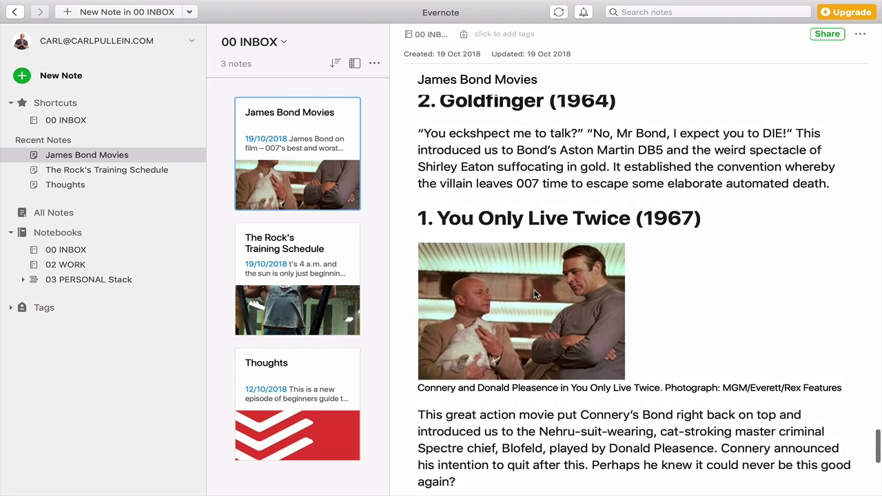
{"action": "scroll", "coordinate": [535, 295], "scroll_direction": "up", "scroll_amount": 5}
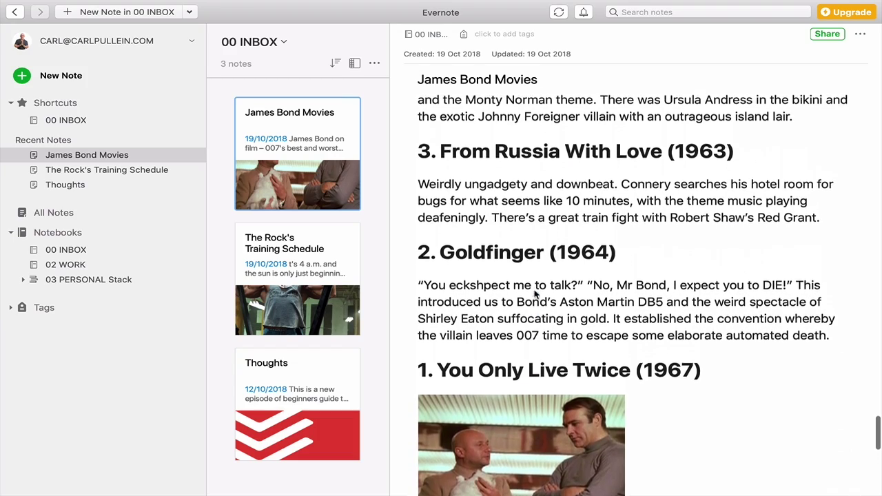
{"action": "scroll", "coordinate": [535, 292], "scroll_direction": "up", "scroll_amount": 3}
Step: Place the cursor in the note text and scroll through the article again
{"action": "left_click", "coordinate": [535, 293]}
{"action": "scroll", "coordinate": [534, 290], "scroll_direction": "down", "scroll_amount": 2}
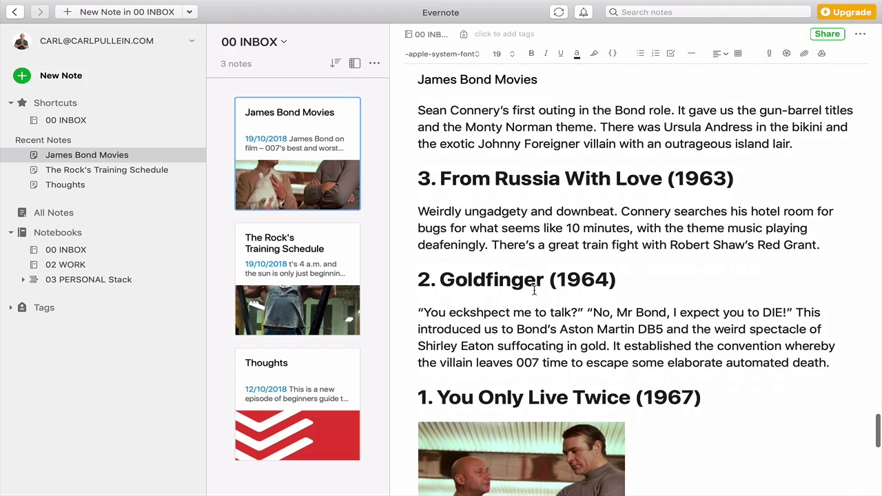
{"action": "scroll", "coordinate": [534, 290], "scroll_direction": "up", "scroll_amount": 20}
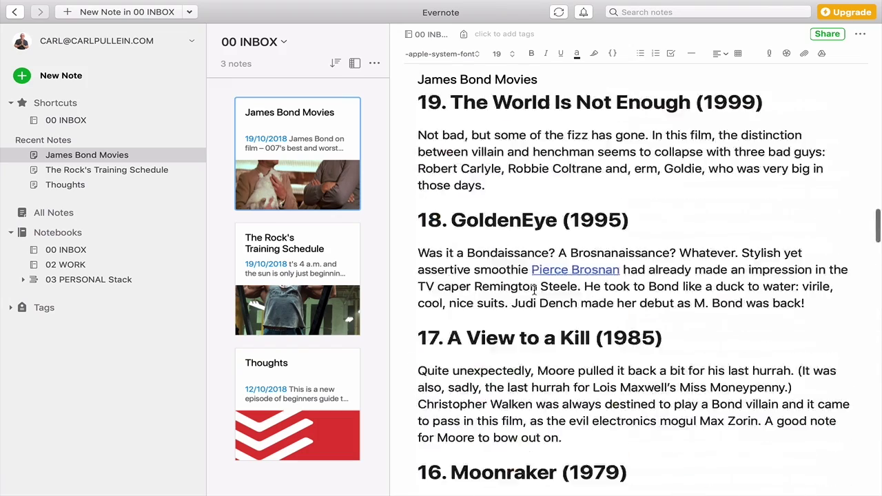
{"action": "scroll", "coordinate": [534, 290], "scroll_direction": "down", "scroll_amount": 5}
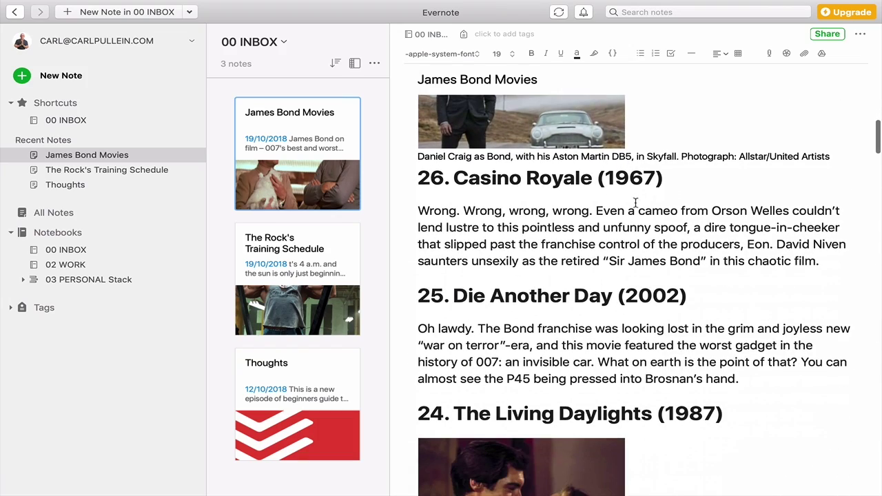
{"action": "scroll", "coordinate": [585, 232], "scroll_direction": "down", "scroll_amount": 3}
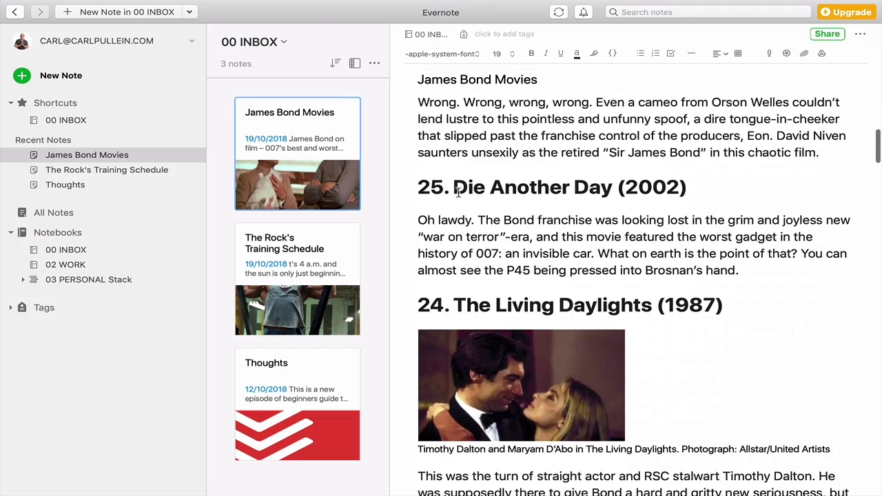
{"action": "scroll", "coordinate": [518, 237], "scroll_direction": "down", "scroll_amount": 3}
{"action": "scroll", "coordinate": [518, 238], "scroll_direction": "down", "scroll_amount": 8}
{"action": "scroll", "coordinate": [518, 237], "scroll_direction": "up", "scroll_amount": 15}
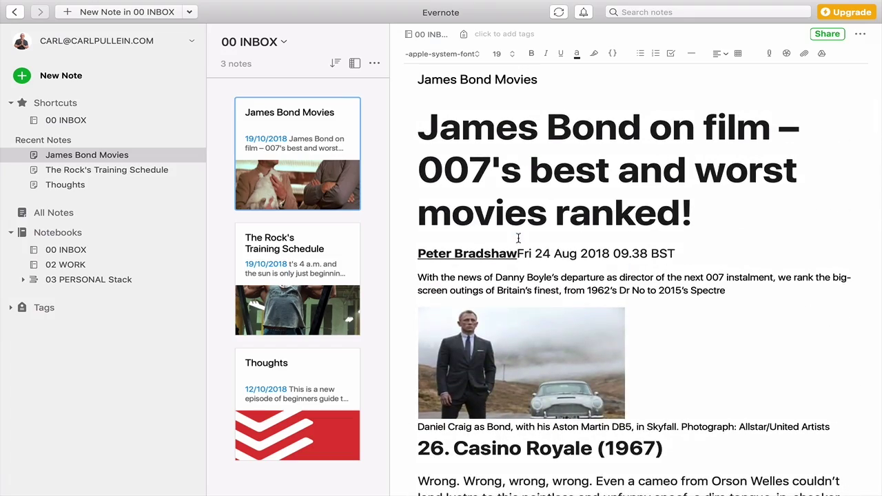
Step: Move the James Bond Movies note into 03 PERSONAL
{"action": "left_click", "coordinate": [430, 35]}
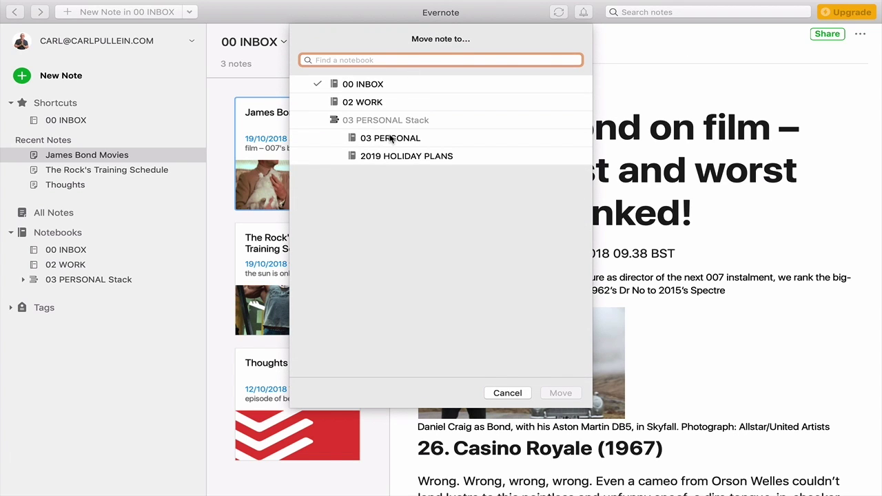
{"action": "left_click", "coordinate": [390, 138]}
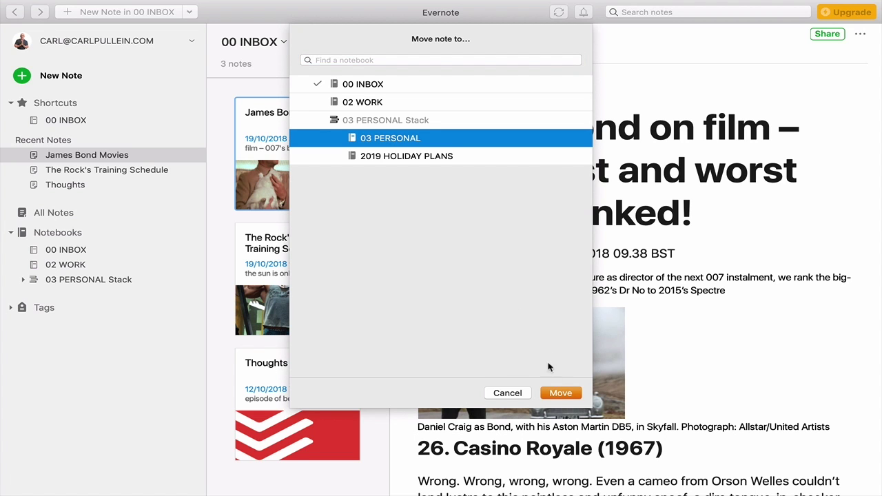
{"action": "left_click", "coordinate": [562, 394]}
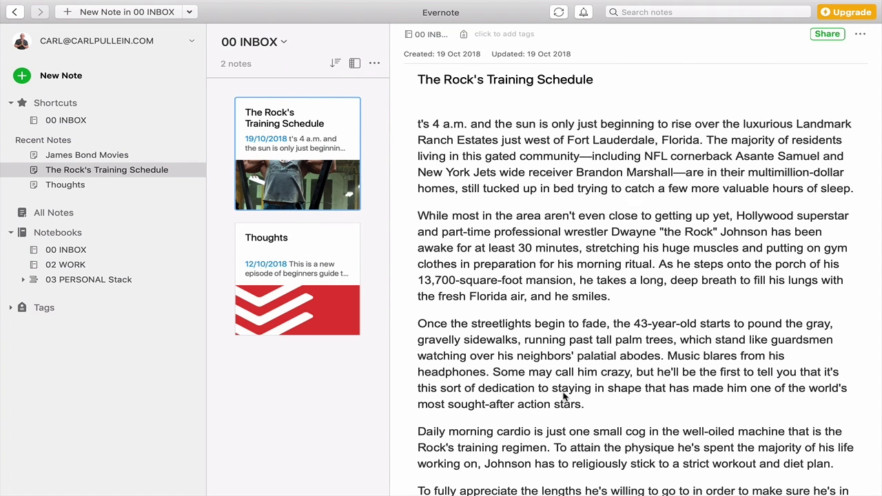
Step: From the 03 PERSONAL Stack, move the note back to 00 INBOX and open the inbox
{"action": "left_click", "coordinate": [83, 279]}
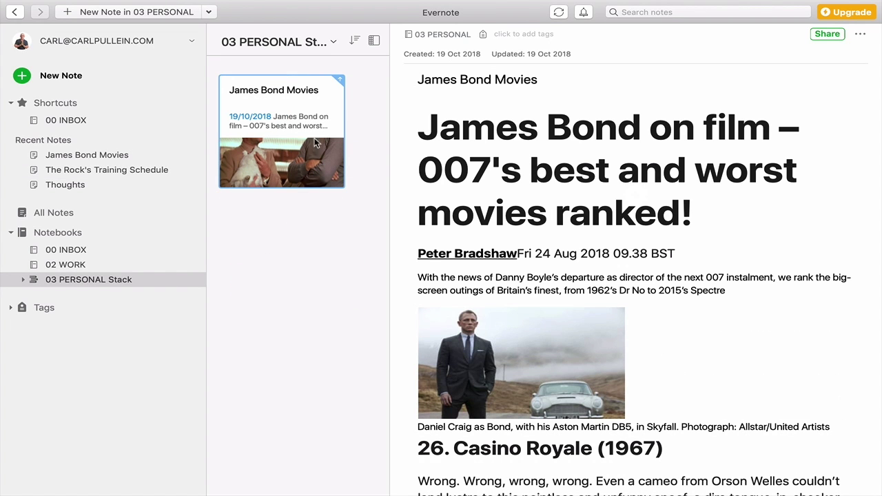
{"action": "left_click", "coordinate": [460, 38]}
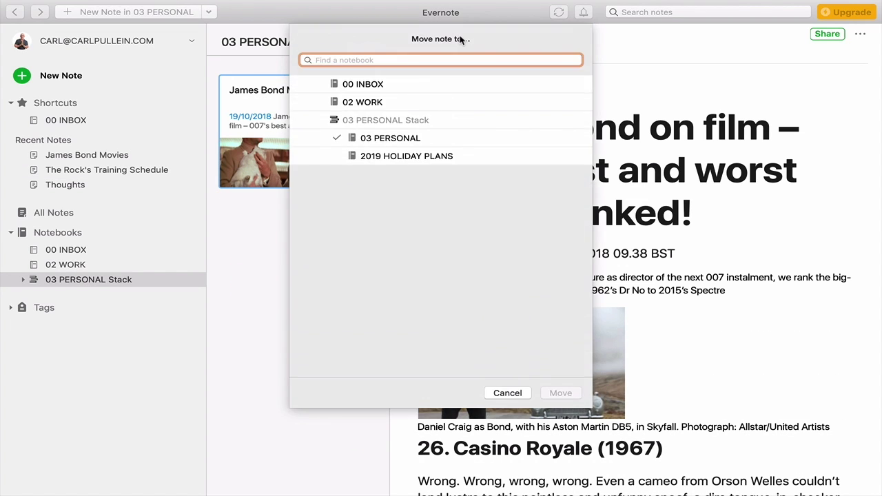
{"action": "left_click", "coordinate": [379, 84]}
{"action": "left_click", "coordinate": [560, 394]}
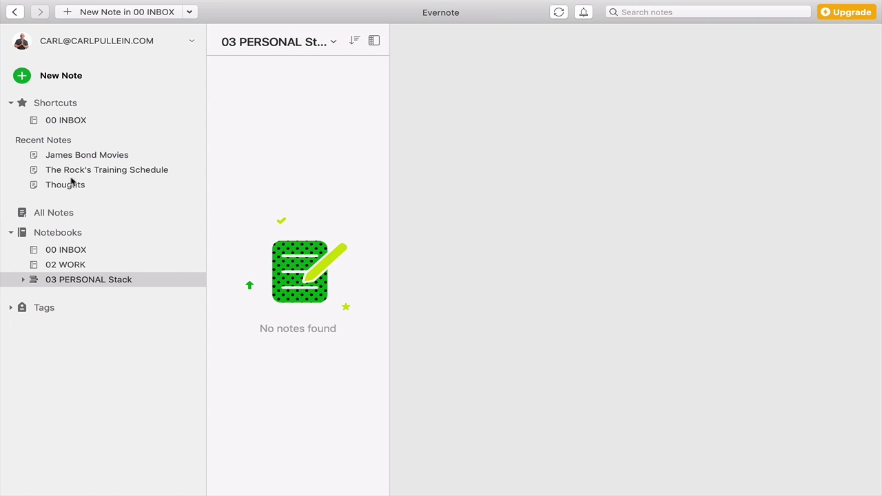
{"action": "left_click", "coordinate": [65, 250]}
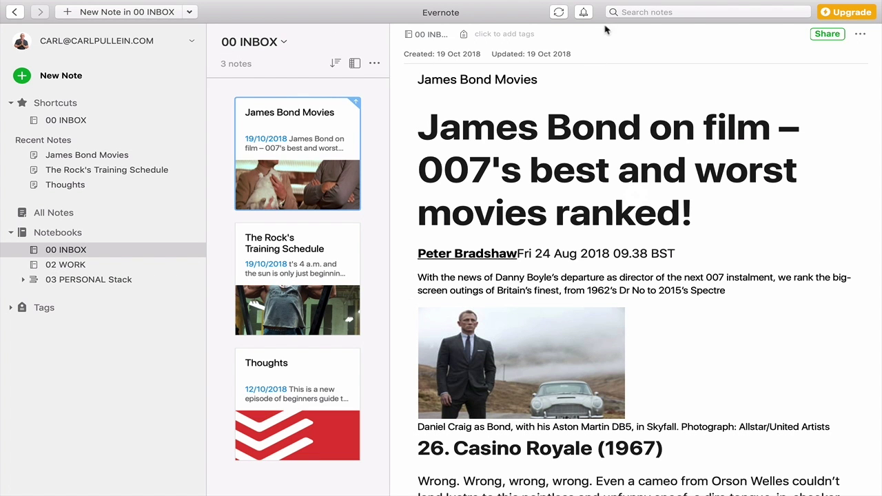
Step: Tag the James Bond Movies note 'James Bond Films'
{"action": "left_click", "coordinate": [561, 34]}
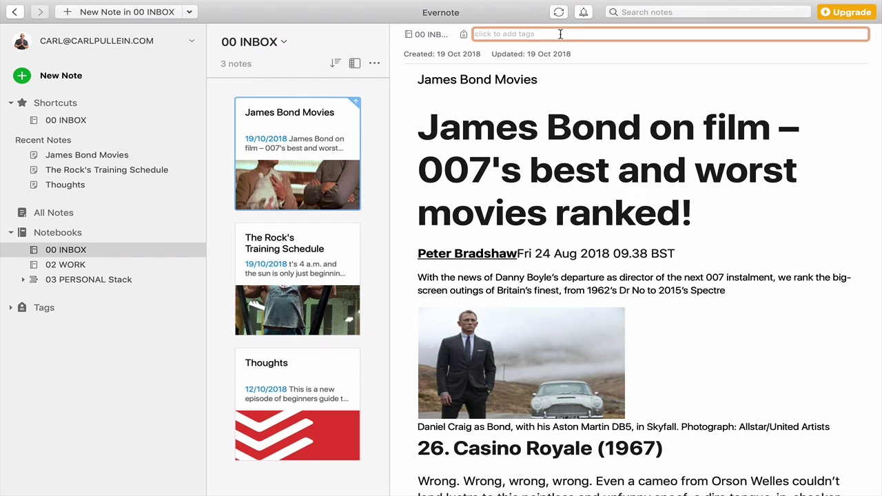
{"action": "type", "text": "James B"}
{"action": "type", "text": "ond Movie"}
{"action": "key", "text": "BackSpace"}
{"action": "key", "text": "BackSpace"}
{"action": "key", "text": "BackSpace"}
{"action": "key", "text": "BackSpace"}
{"action": "key", "text": "BackSpace"}
{"action": "key", "text": "BackSpace"}
{"action": "type", "text": "Films"}
{"action": "key", "text": "Return"}
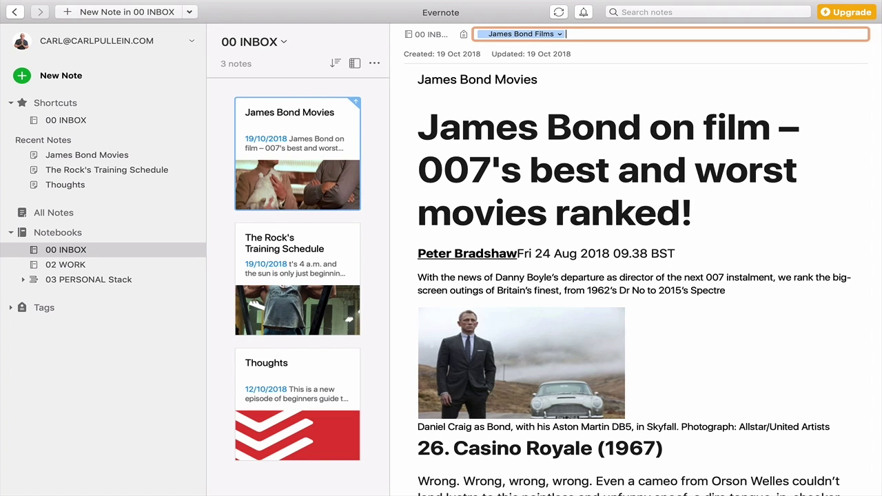
Step: Move the James Bond Movies note into the 03 PERSONAL notebook
{"action": "left_click", "coordinate": [417, 34]}
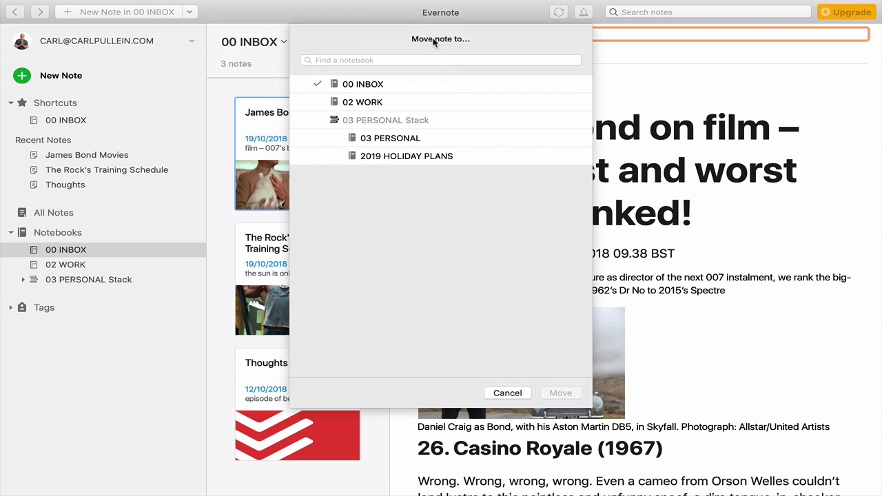
{"action": "left_click", "coordinate": [405, 141]}
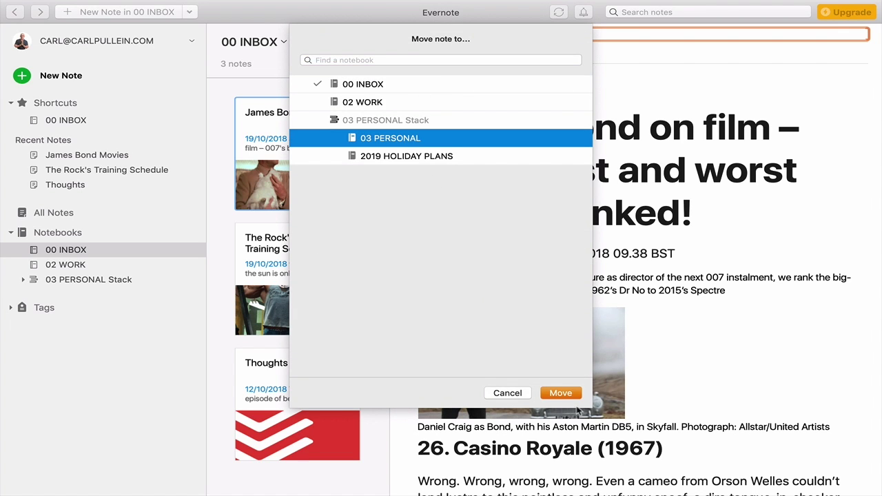
{"action": "left_click", "coordinate": [560, 393]}
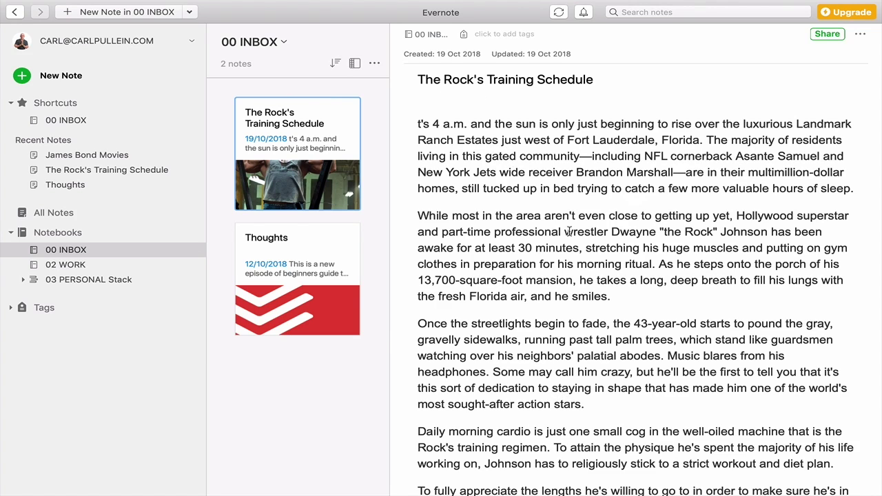
Step: Review The Rock's Training Schedule, then add the tags 'Dwayne The Rock Johnson' and 'Exercise'
{"action": "scroll", "coordinate": [569, 231], "scroll_direction": "down", "scroll_amount": 15}
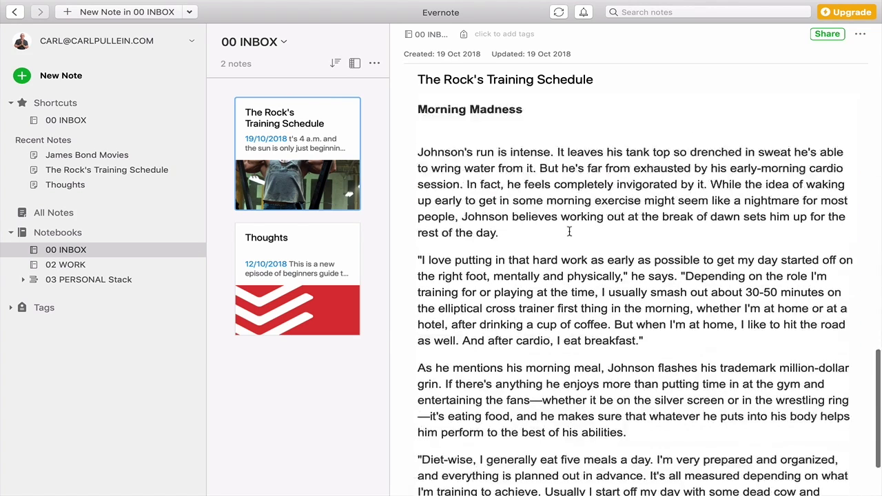
{"action": "scroll", "coordinate": [570, 231], "scroll_direction": "down", "scroll_amount": 3}
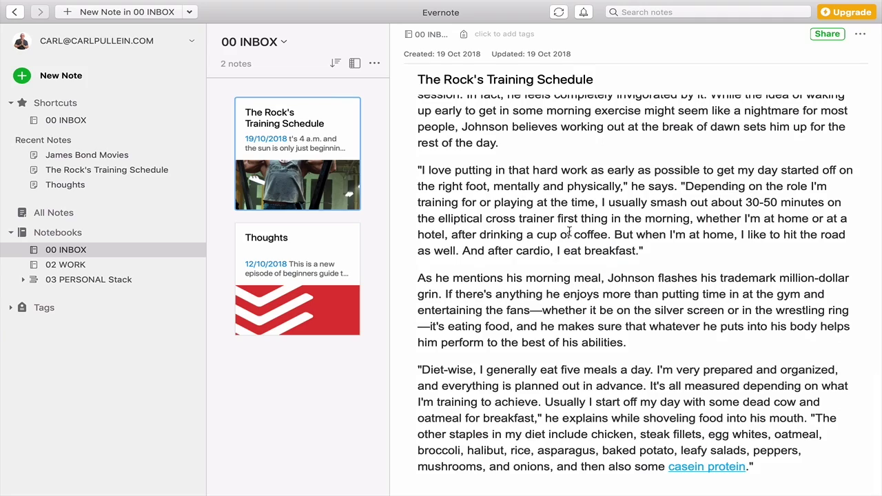
{"action": "scroll", "coordinate": [569, 231], "scroll_direction": "up", "scroll_amount": 18}
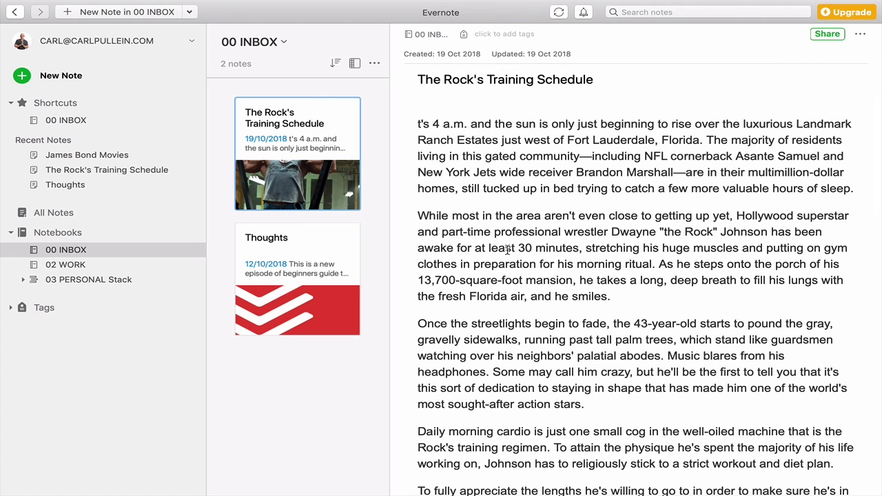
{"action": "left_click", "coordinate": [488, 34]}
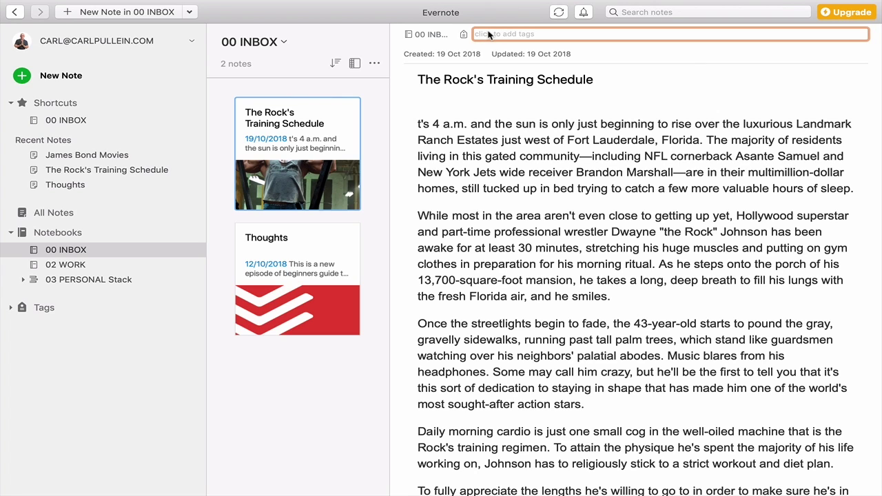
{"action": "type", "text": "Dwayne The Rock Johnson"}
{"action": "key", "text": "Return"}
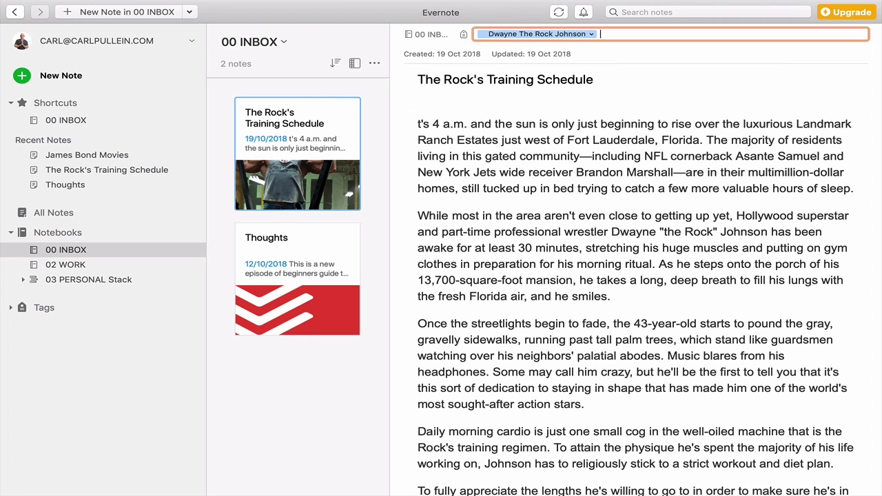
{"action": "type", "text": "Exercise"}
{"action": "key", "text": "Return"}
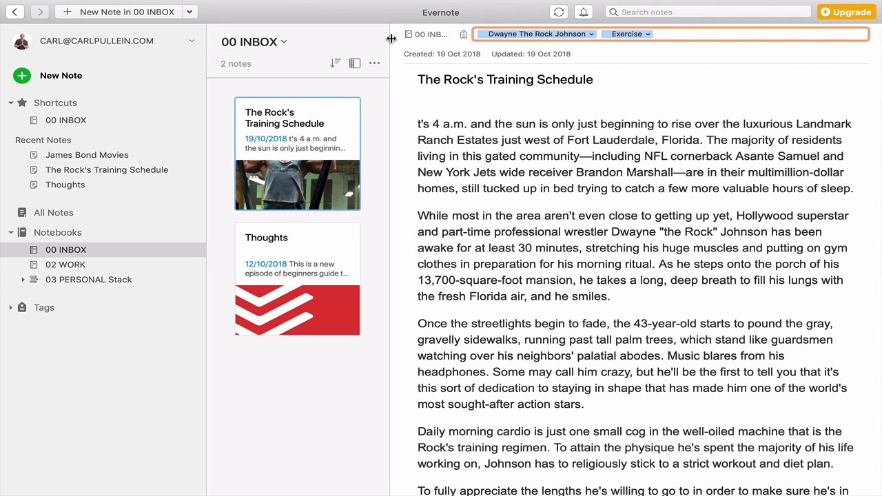
Step: Move The Rock's Training Schedule into 03 PERSONAL, then open the Thoughts note
{"action": "left_click", "coordinate": [427, 34]}
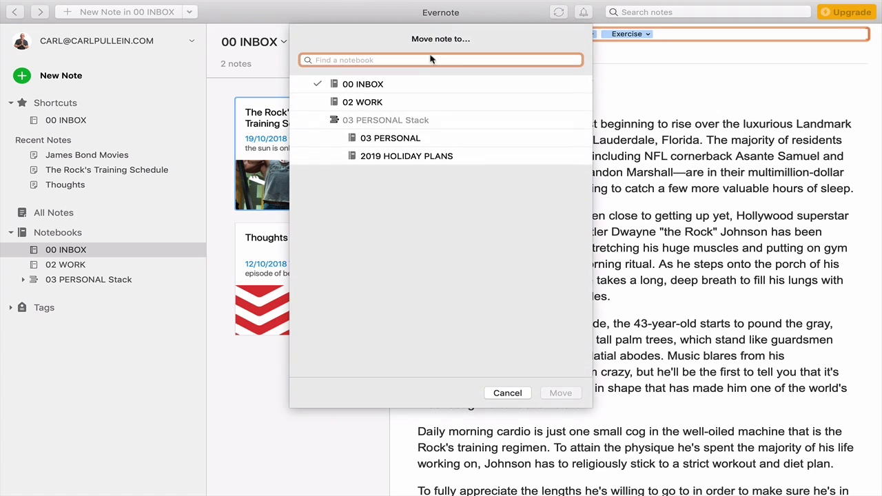
{"action": "left_click", "coordinate": [407, 142]}
{"action": "left_click", "coordinate": [560, 393]}
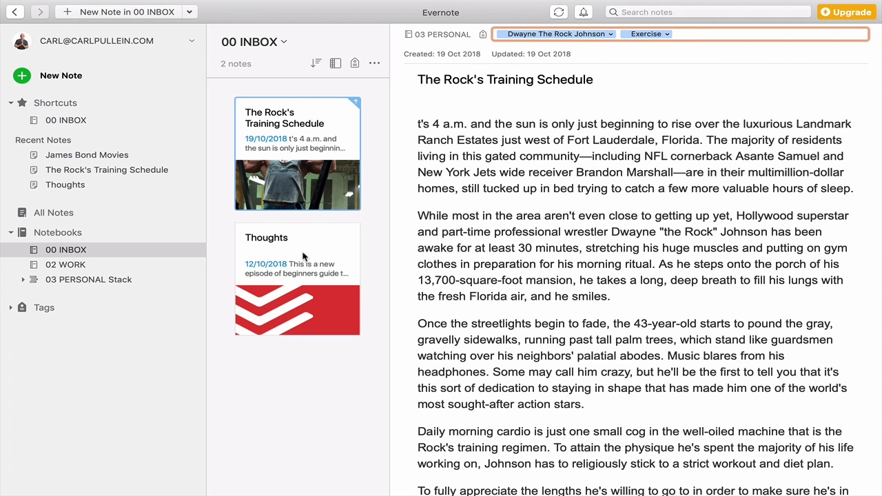
{"action": "left_click", "coordinate": [306, 258]}
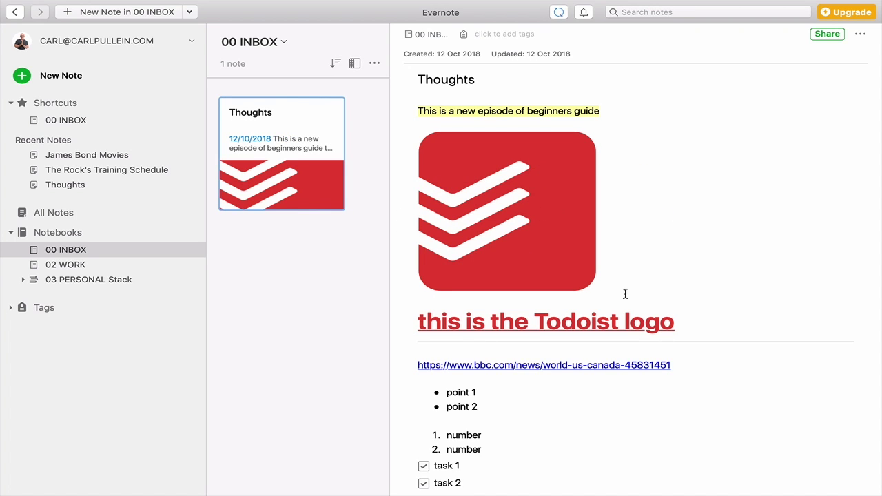
Step: Tag the Thoughts note 'Planning' and '2019 plan'
{"action": "scroll", "coordinate": [625, 294], "scroll_direction": "down", "scroll_amount": 2}
{"action": "scroll", "coordinate": [625, 294], "scroll_direction": "up", "scroll_amount": 3}
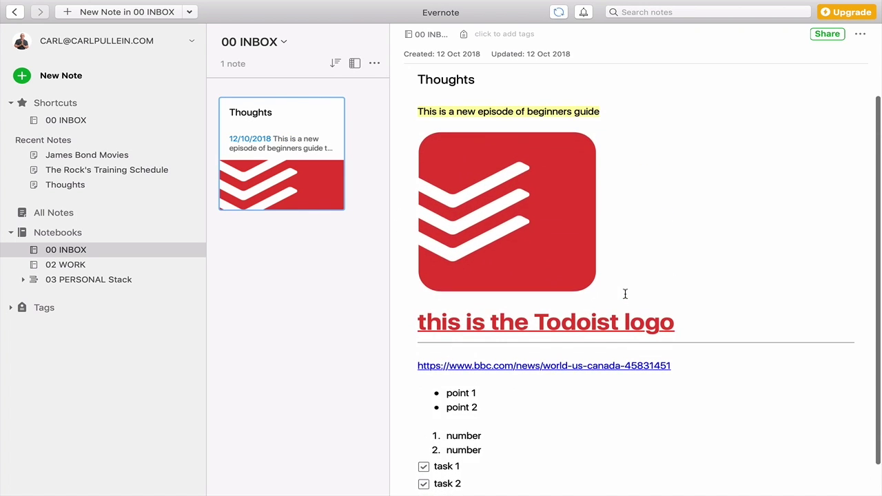
{"action": "left_click", "coordinate": [494, 33]}
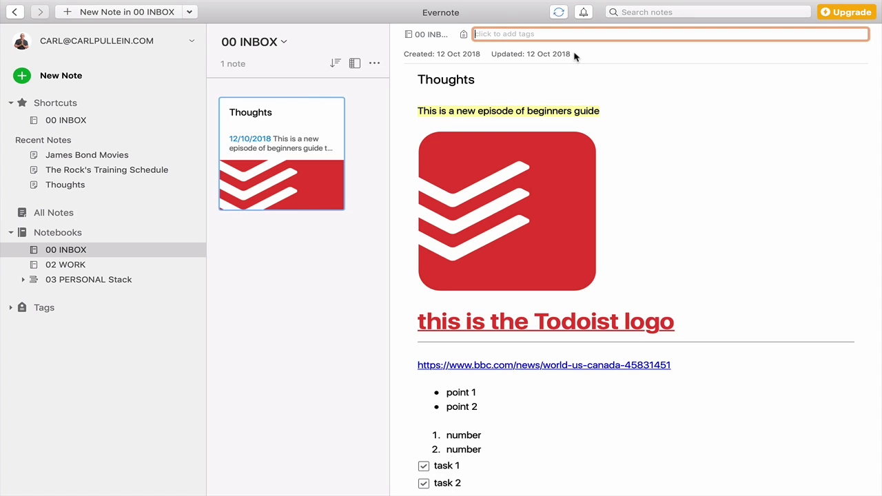
{"action": "type", "text": "Planning"}
{"action": "key", "text": "Return"}
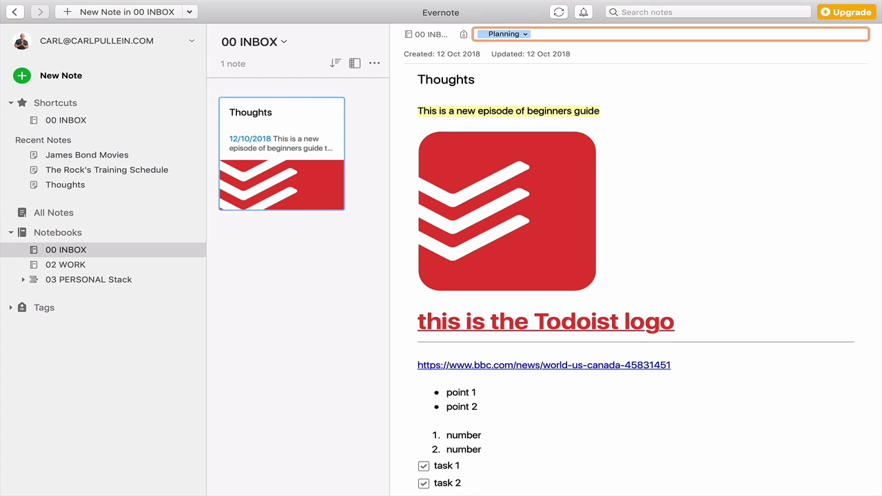
{"action": "type", "text": "2019 plan"}
{"action": "key", "text": "Return"}
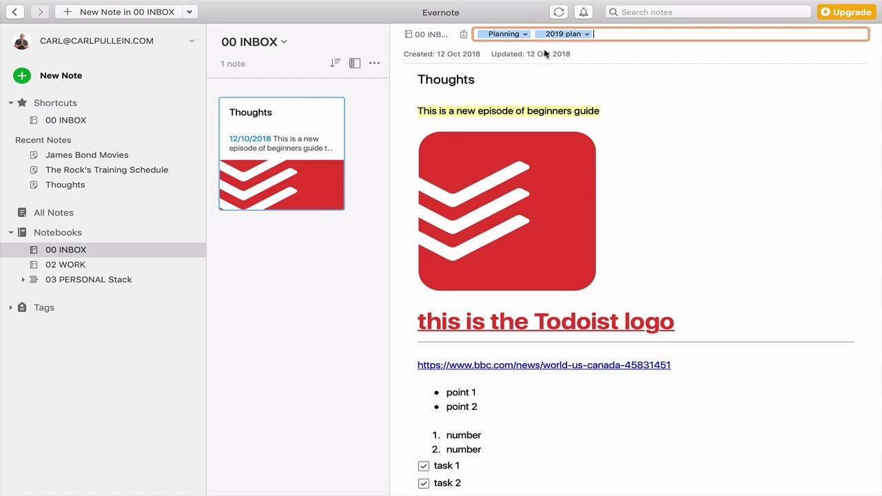
Step: Move the Thoughts note into 03 PERSONAL and view the list of tags
{"action": "left_click", "coordinate": [444, 34]}
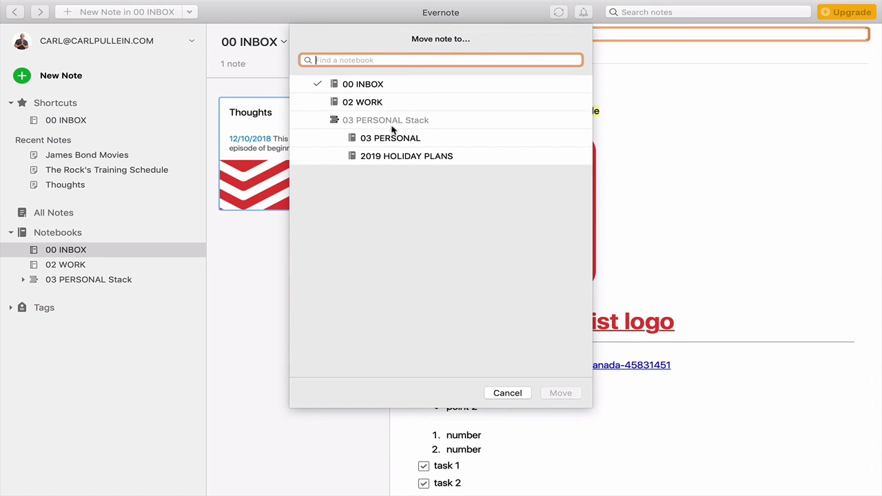
{"action": "left_click", "coordinate": [394, 138]}
{"action": "left_click", "coordinate": [561, 393]}
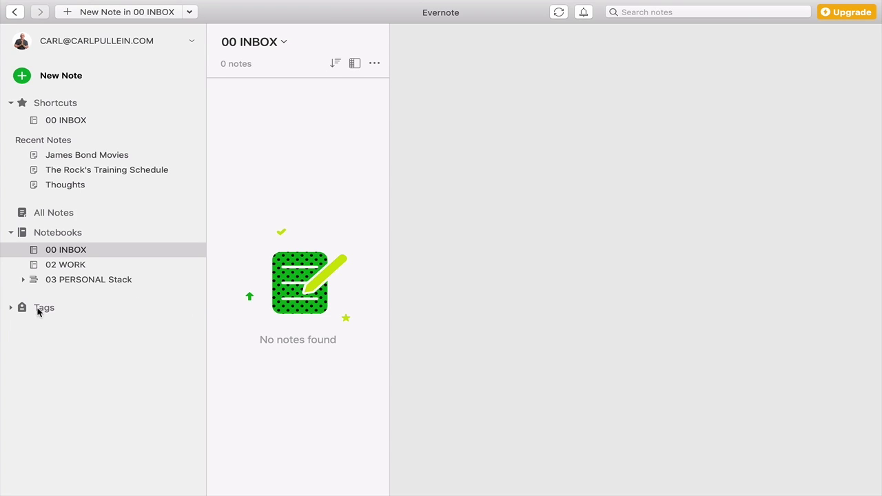
{"action": "left_click", "coordinate": [39, 308]}
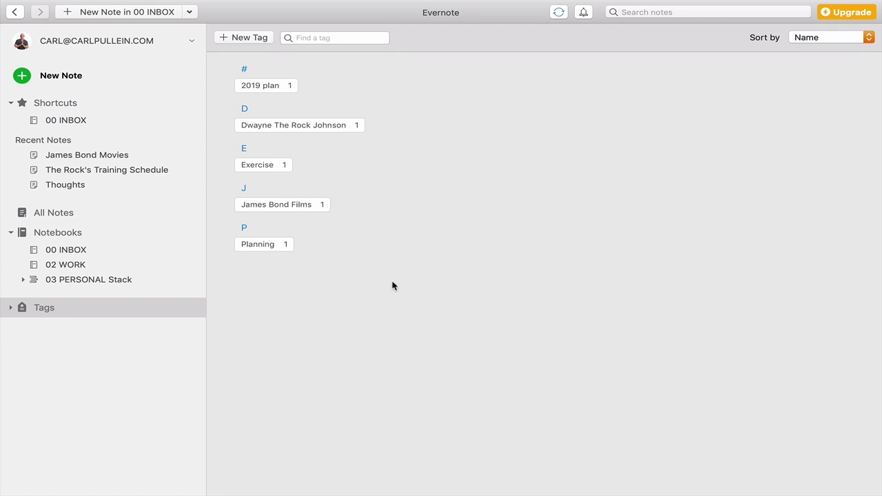
Step: Check the notes under the Dwayne The Rock Johnson and James Bond Films tags, then return to the tag list
{"action": "double_click", "coordinate": [298, 125]}
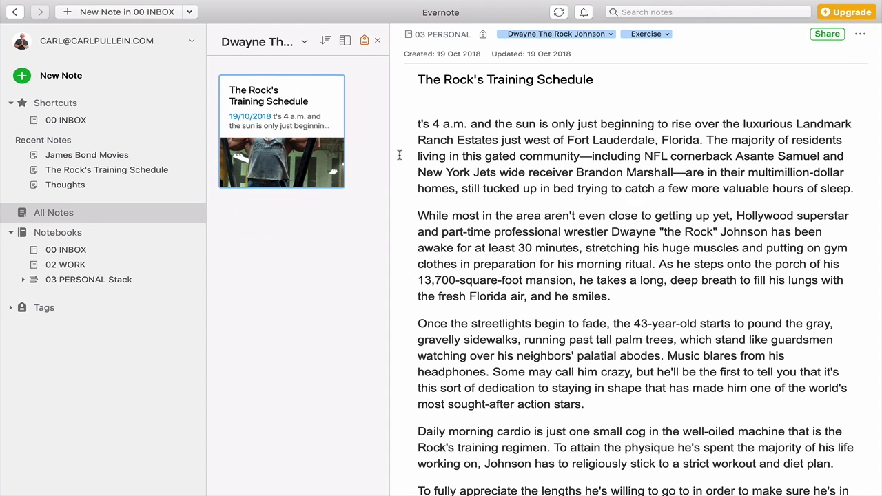
{"action": "left_click", "coordinate": [34, 313]}
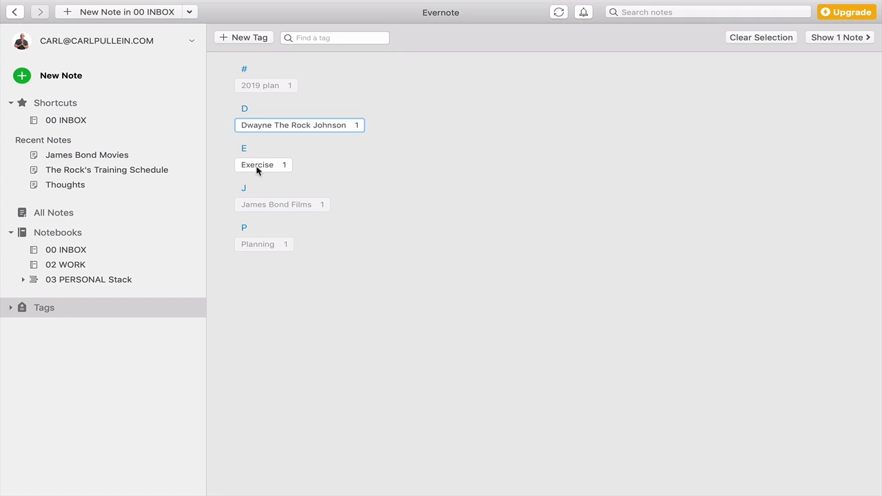
{"action": "double_click", "coordinate": [293, 206]}
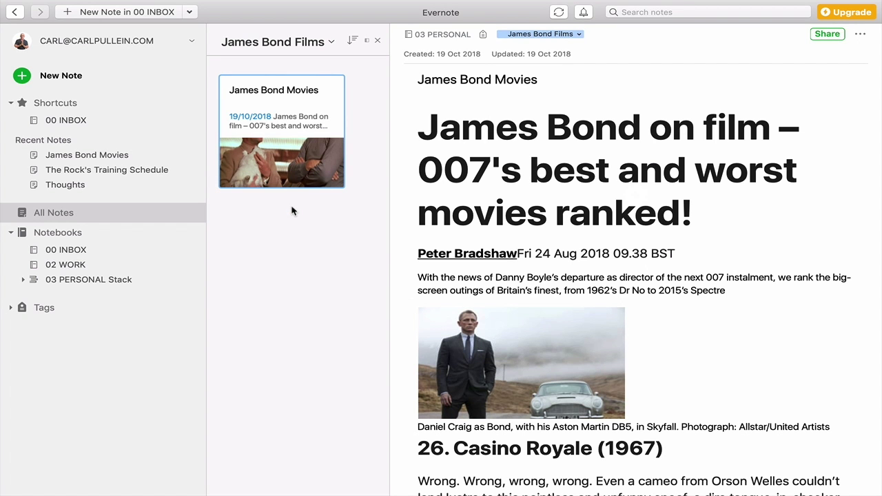
{"action": "left_click", "coordinate": [44, 308]}
{"action": "left_click", "coordinate": [326, 329]}
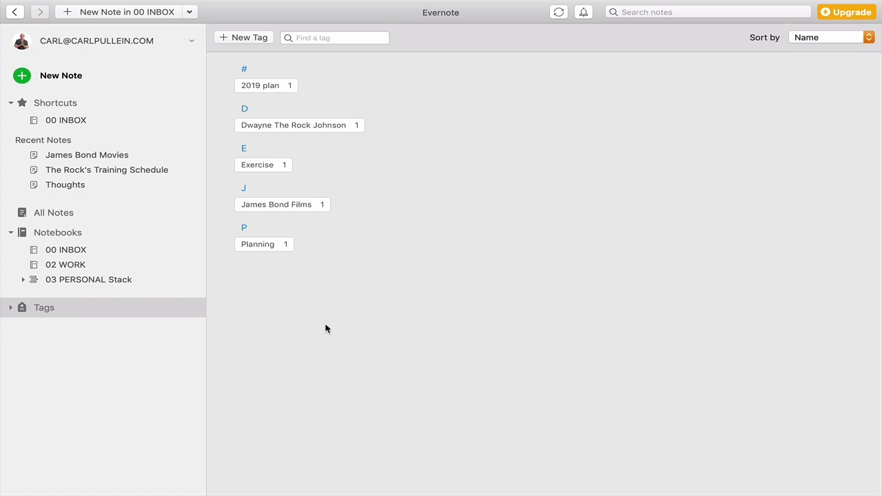
Step: Create a new empty tag named ':James Bond'
{"action": "left_click", "coordinate": [249, 37]}
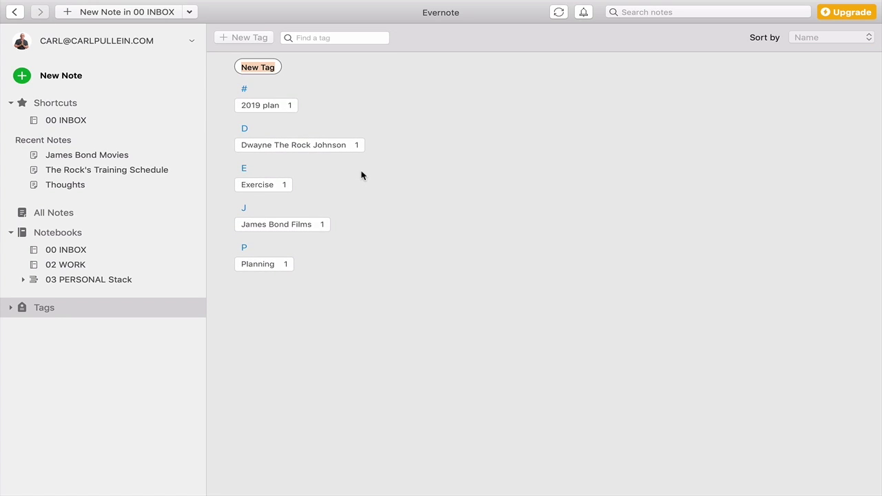
{"action": "key", "text": "BackSpace"}
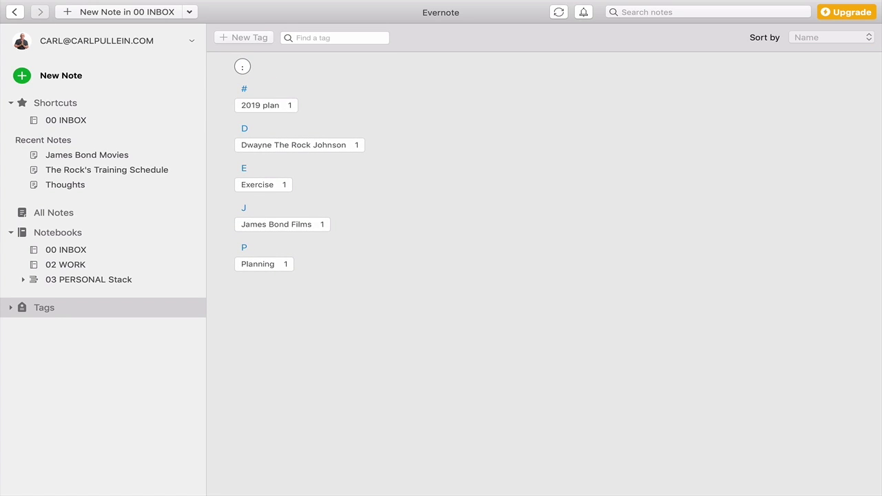
{"action": "type", "text": ":James Bond"}
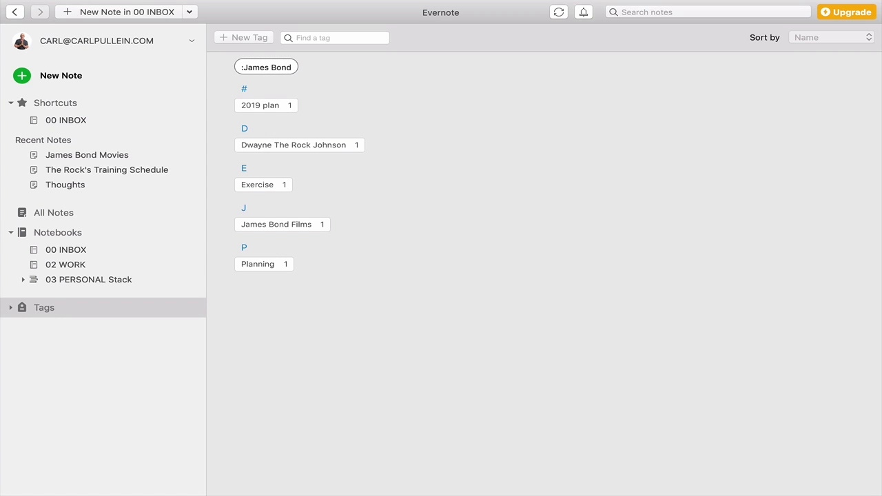
{"action": "key", "text": "Return"}
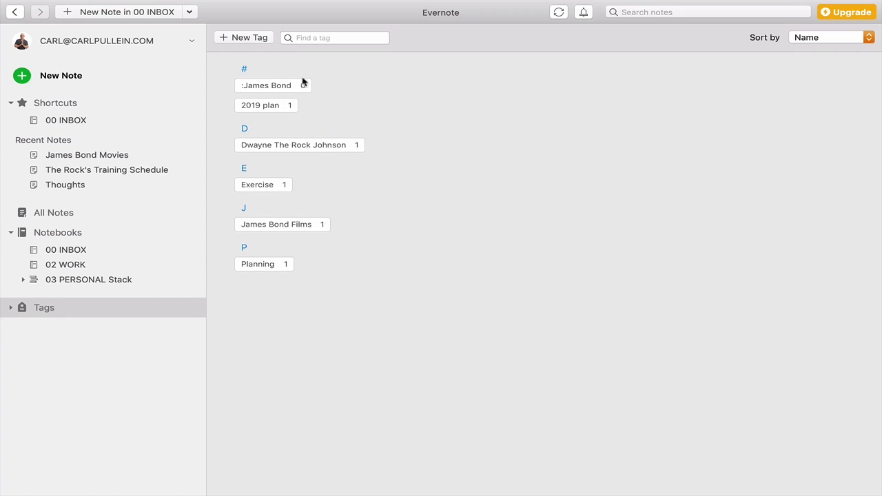
Step: Create a second new tag named ':Dwayne The Rock Johnson'
{"action": "left_click", "coordinate": [244, 39]}
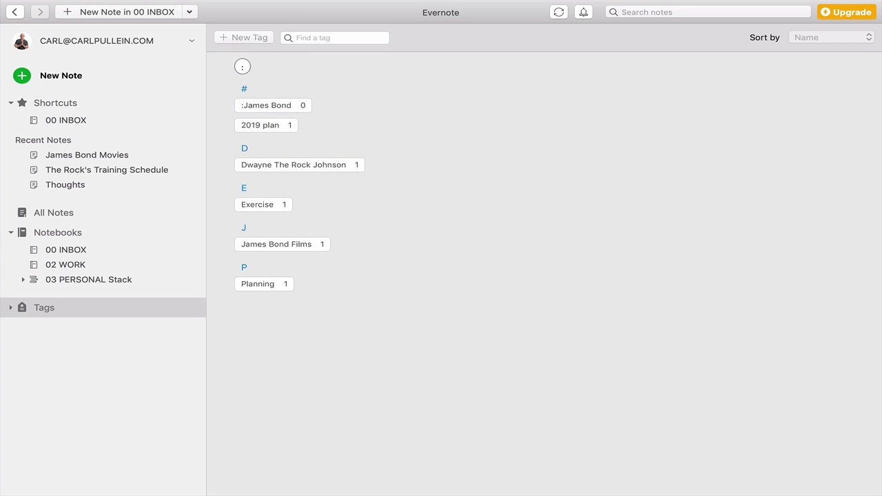
{"action": "type", "text": ":Dwayne Trhe"}
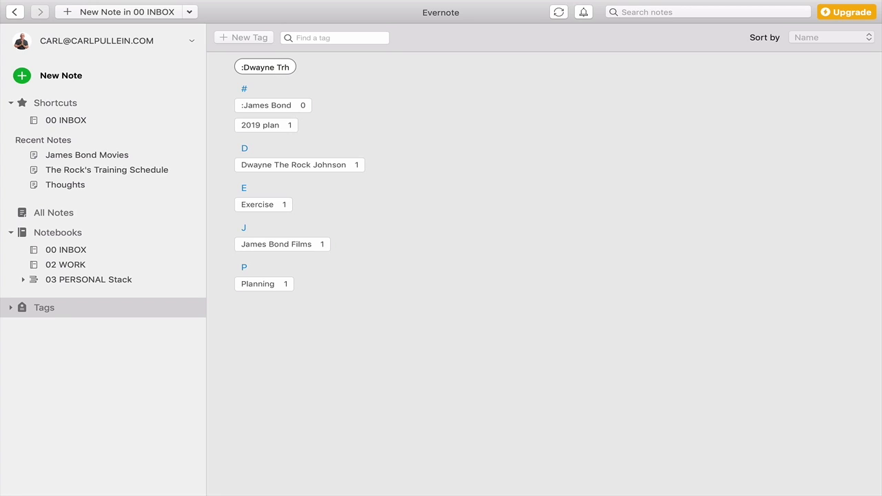
{"action": "key", "text": "BackSpace"}
{"action": "key", "text": "BackSpace"}
{"action": "key", "text": "BackSpace"}
{"action": "type", "text": "he Rock Johnson"}
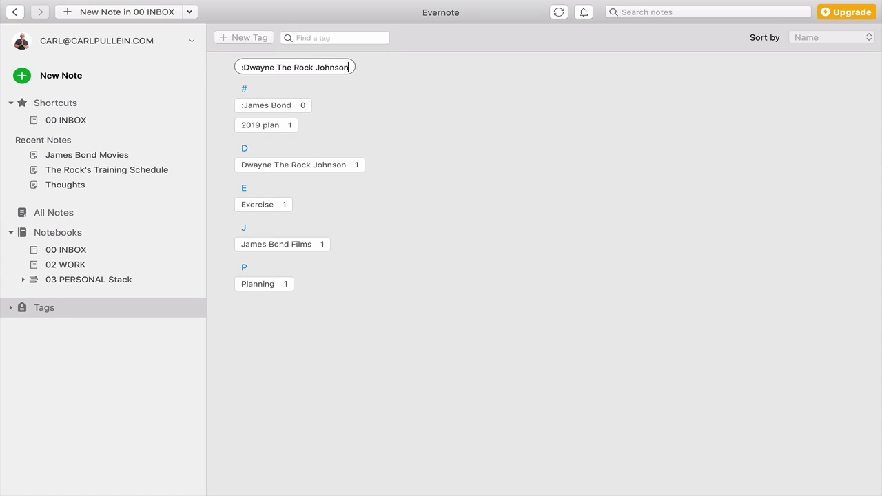
{"action": "key", "text": "Return"}
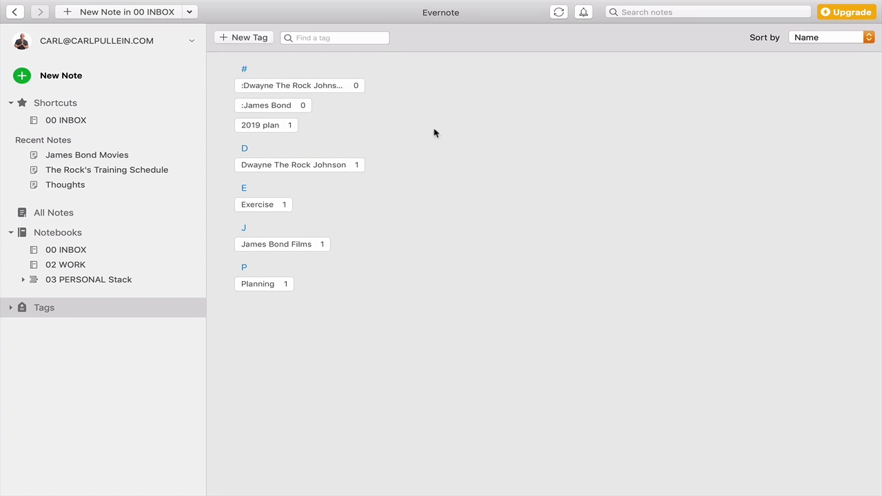
Step: Open The Rock's Training Schedule and remove its 'Dwayne The Rock Johnson' tag
{"action": "left_click", "coordinate": [66, 269]}
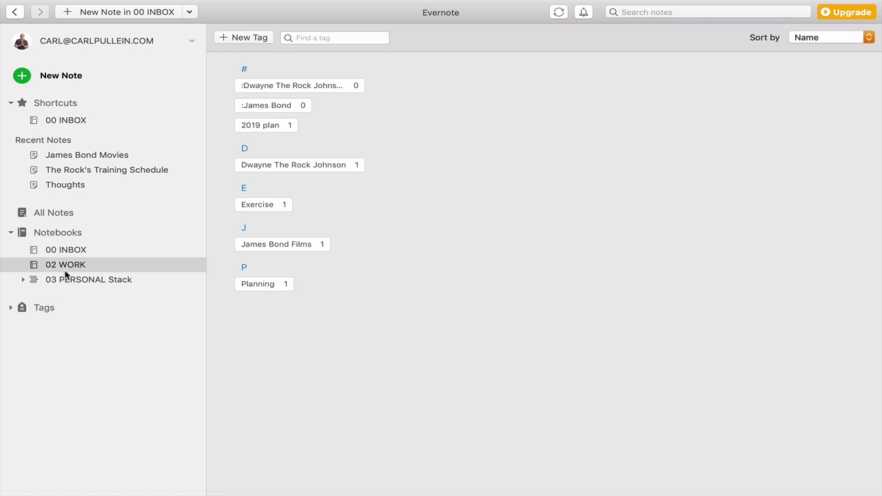
{"action": "left_click", "coordinate": [70, 170]}
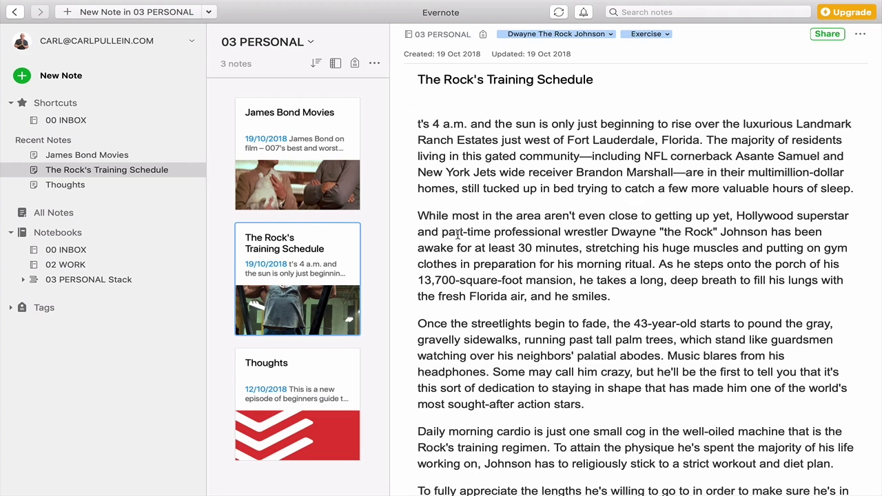
{"action": "left_click", "coordinate": [679, 40]}
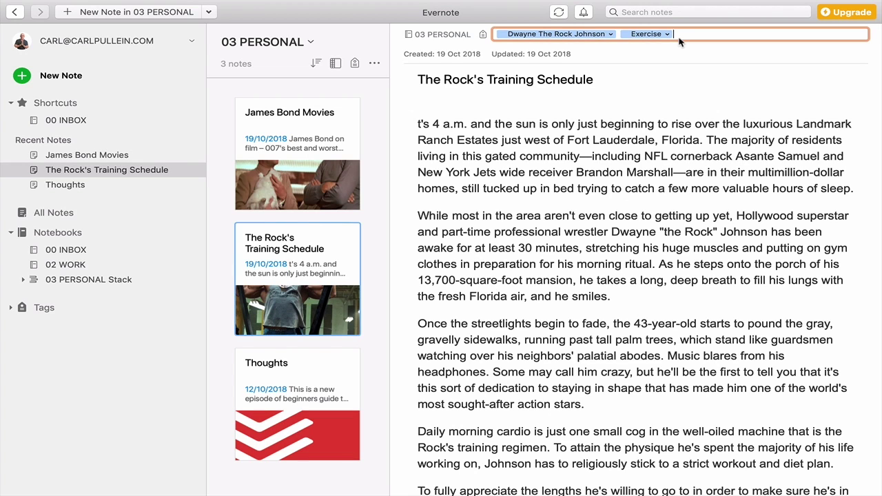
{"action": "left_click", "coordinate": [621, 36]}
{"action": "key", "text": "BackSpace"}
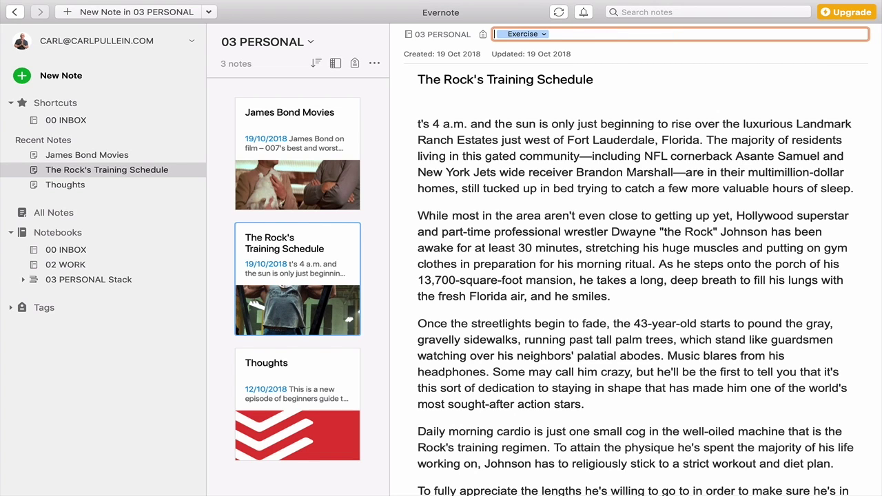
Step: Apply the ':Dwayne The Rock Johnson' tag to the note and return to the tag list
{"action": "type", "text": ":Dwayne The Rock Johnson"}
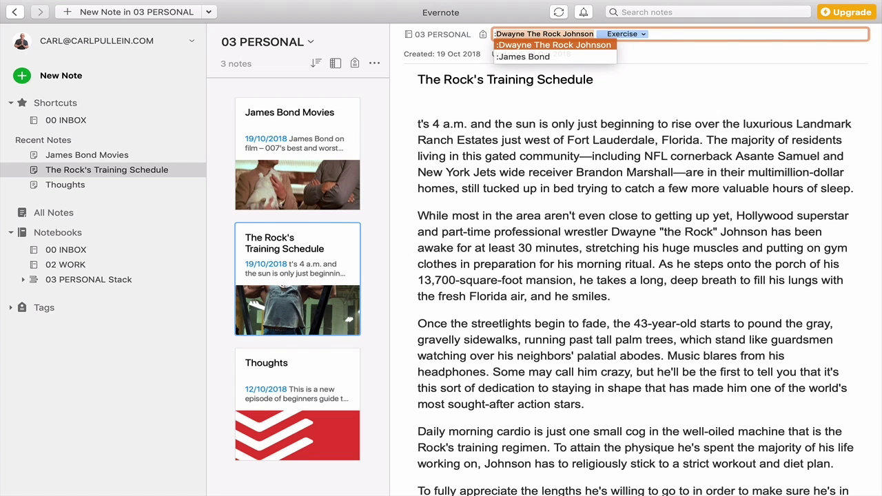
{"action": "left_click", "coordinate": [519, 46]}
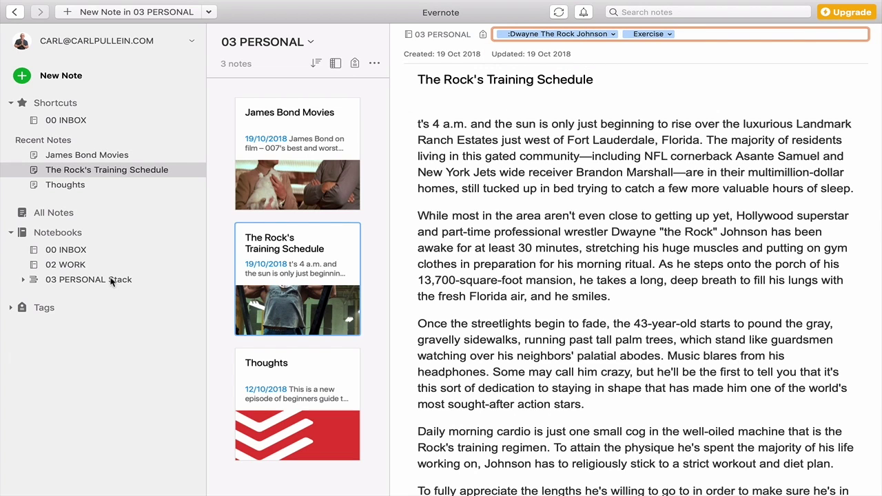
{"action": "left_click", "coordinate": [42, 311]}
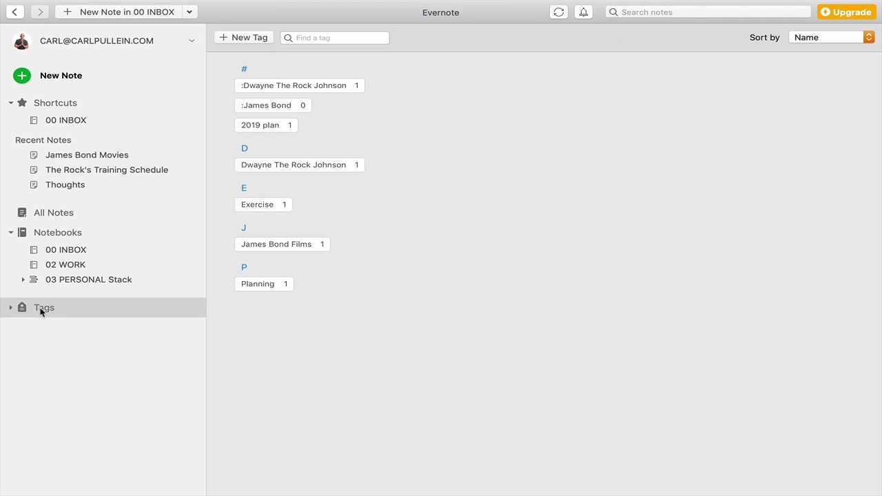
Step: Rename the '2019 plan' tag to 'Plan 2019' from its right-click menu
{"action": "right_click", "coordinate": [261, 126]}
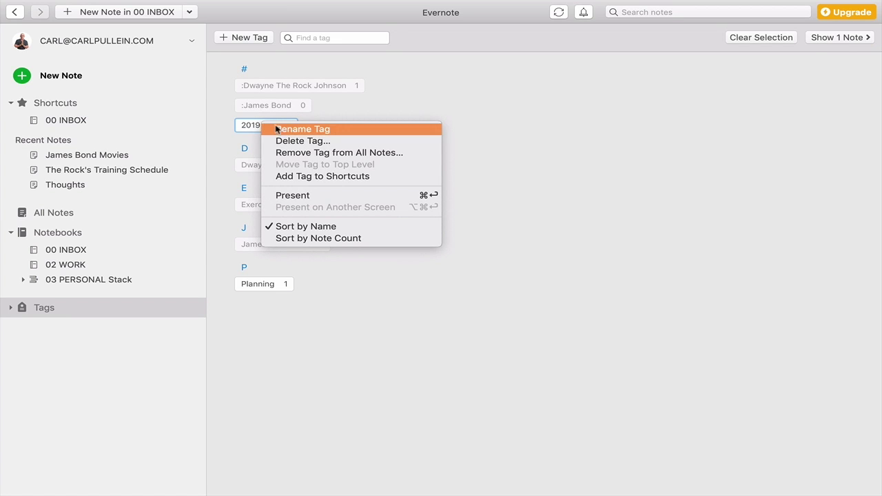
{"action": "left_click", "coordinate": [288, 130]}
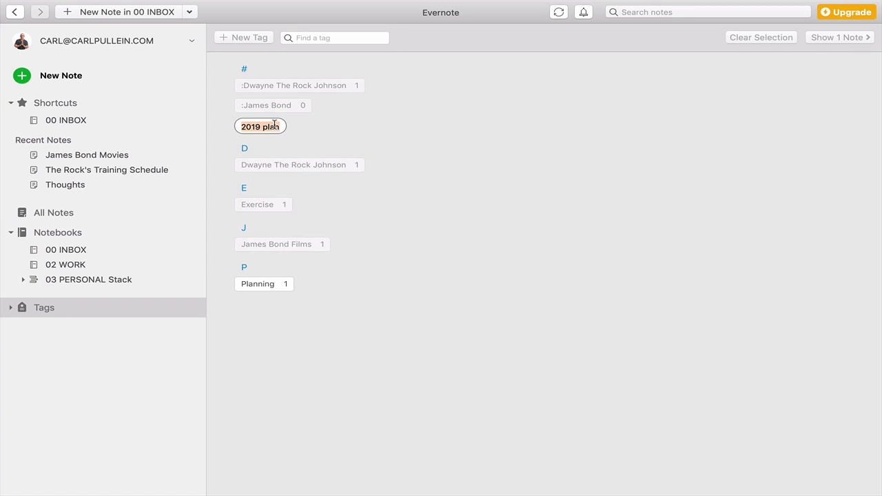
{"action": "type", "text": "Plan 2019"}
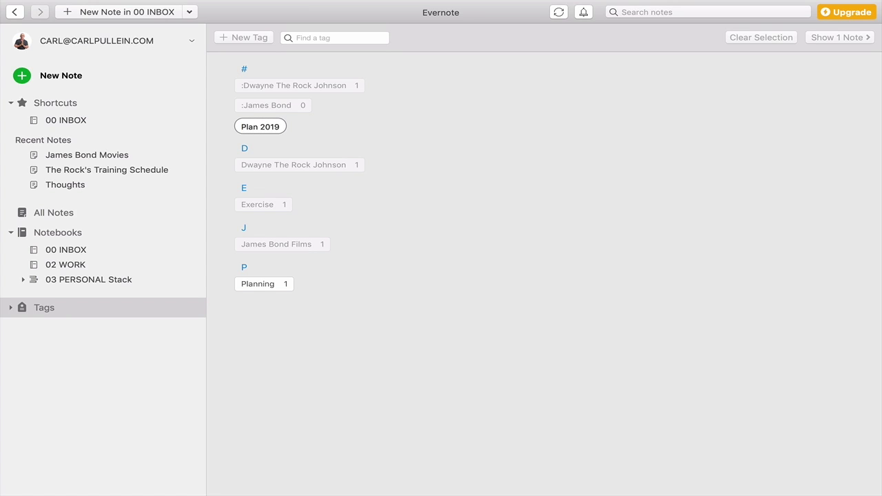
{"action": "key", "text": "Return"}
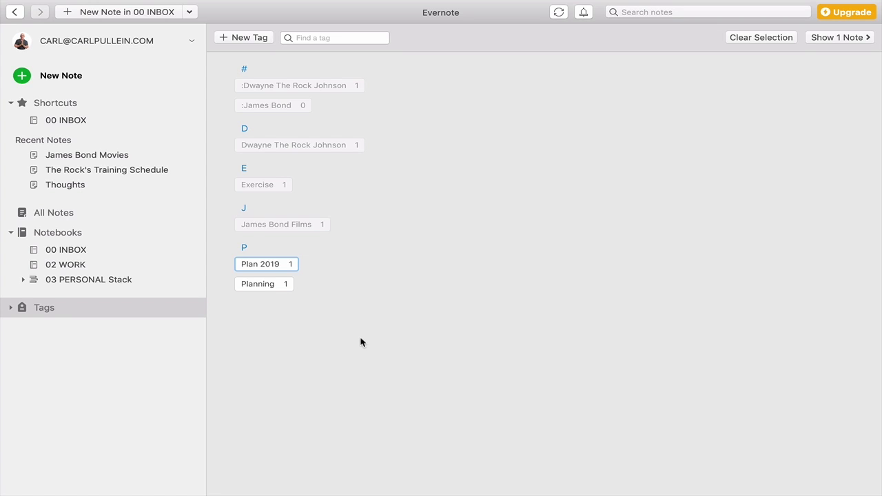
{"action": "left_click", "coordinate": [269, 106]}
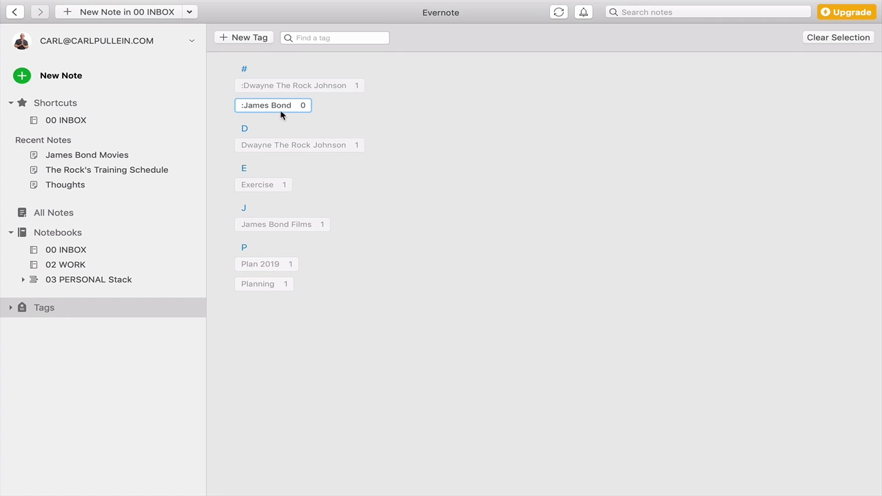
Step: Deselect the selected tag so all seven tags display normally in the tag list
{"action": "left_click", "coordinate": [404, 153]}
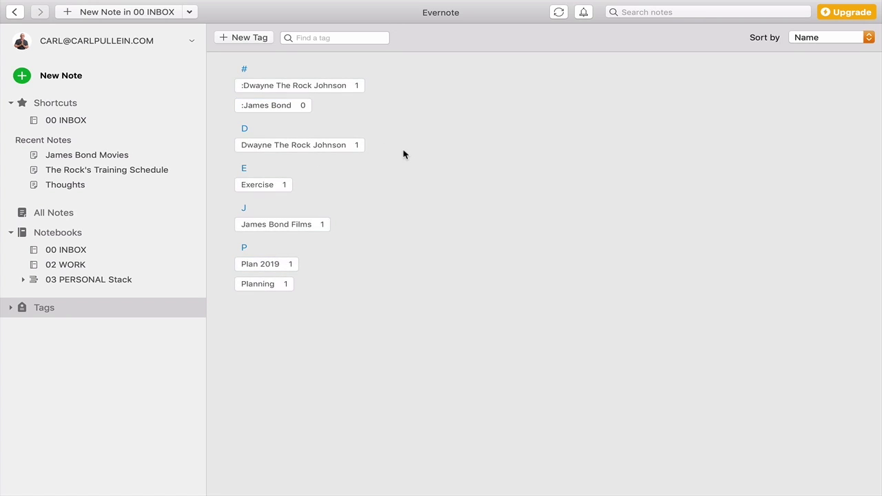